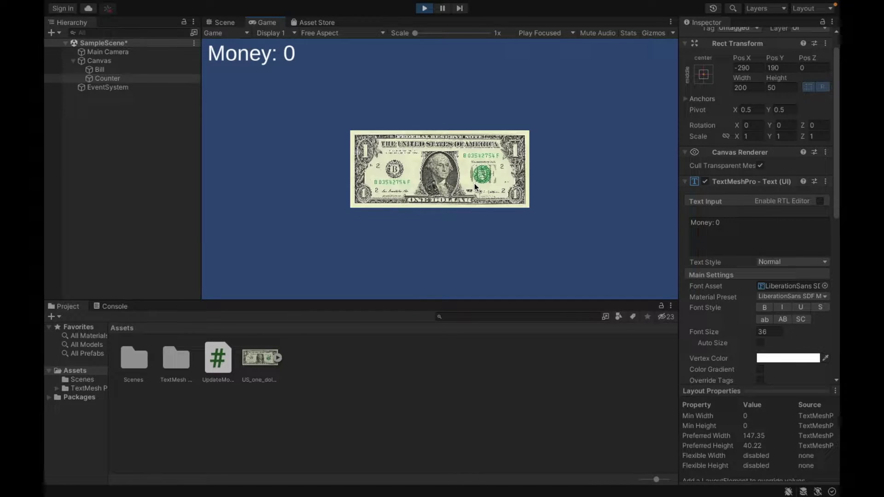
Step: Click the dollar bill in the Game view repeatedly until Money reads 18
left_click(474, 183)
left_click(474, 184)
left_click(474, 183)
left_click(474, 181)
left_click(474, 179)
left_click(474, 179)
left_click(475, 179)
double_click(474, 180)
triple_click(474, 179)
triple_click(473, 178)
double_click(475, 178)
left_click(474, 178)
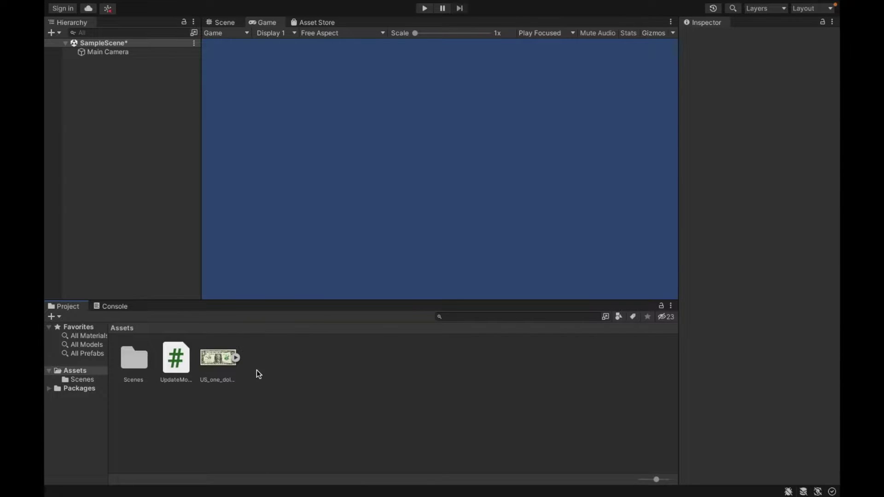
left_click(220, 366)
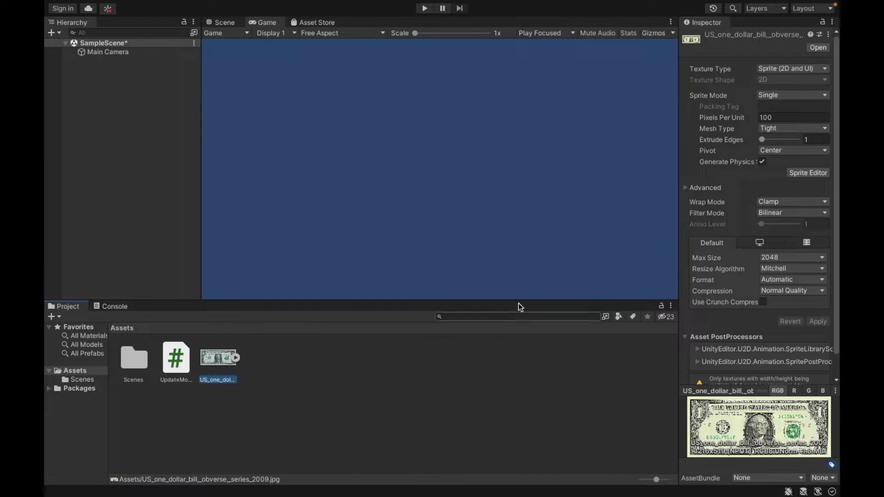
left_click(806, 68)
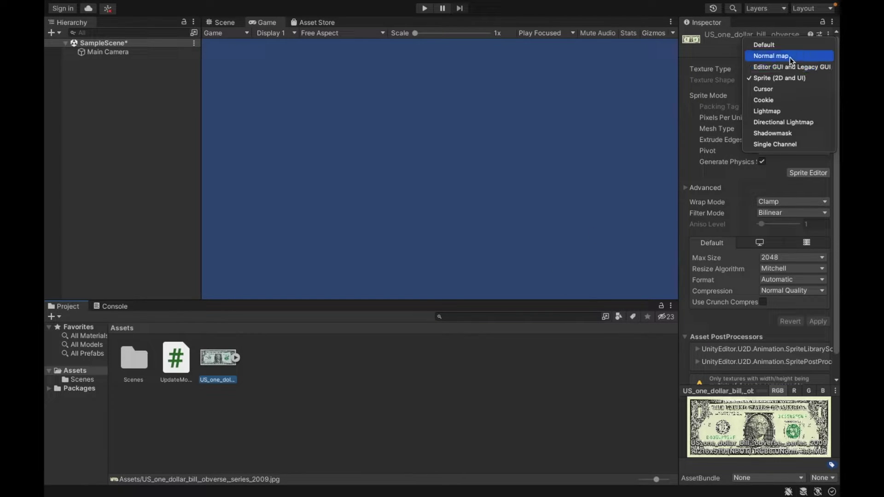
left_click(784, 79)
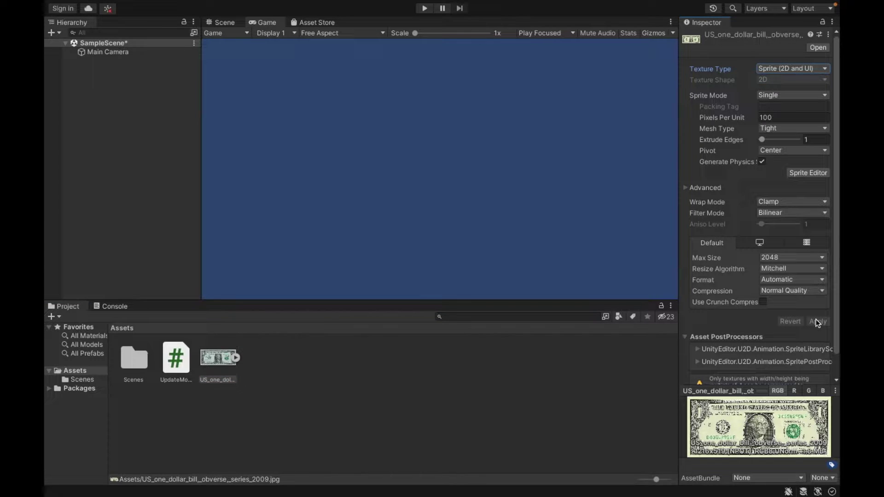
left_click(175, 200)
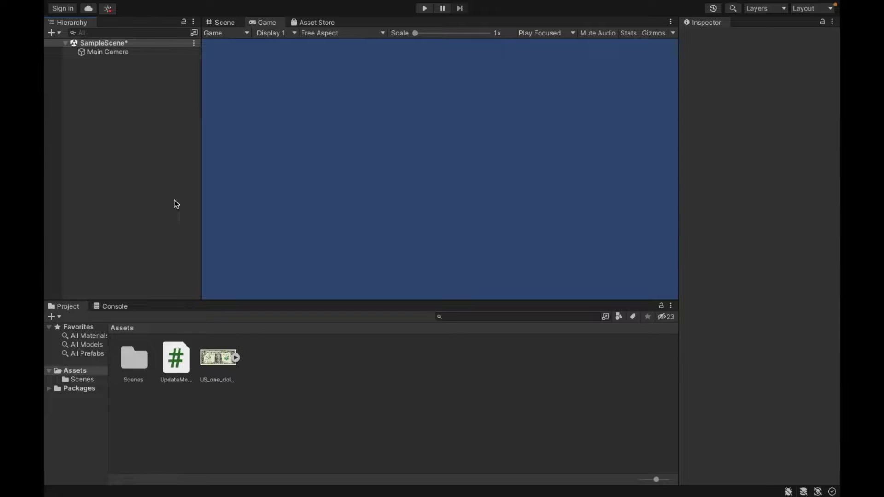
Step: Create a UI Canvas and set its Canvas Scaler to Scale With Screen Size
right_click(129, 124)
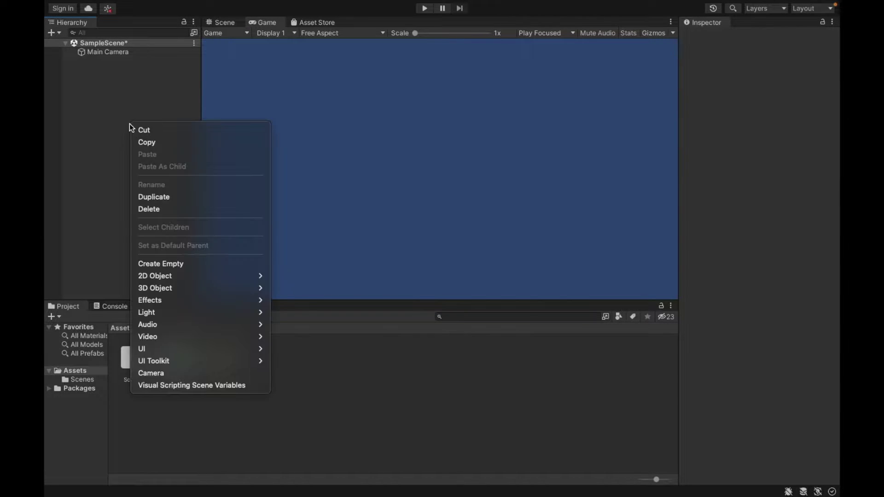
mouse_move(182, 349)
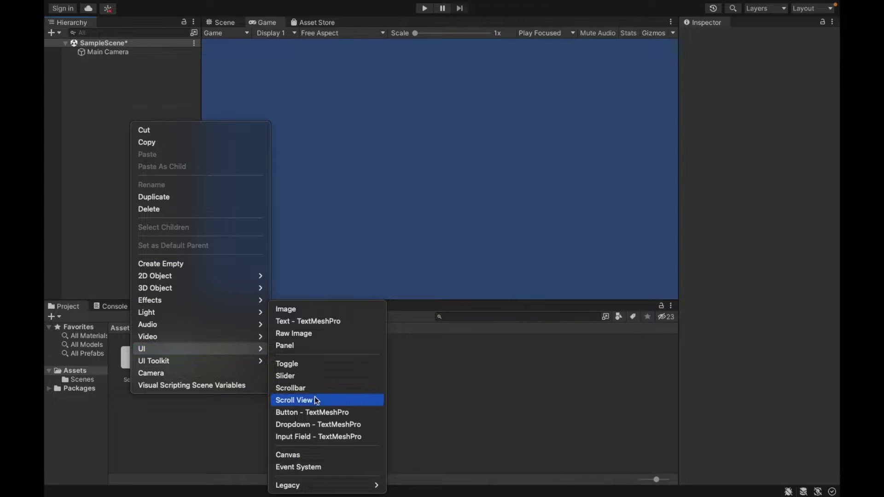
left_click(311, 452)
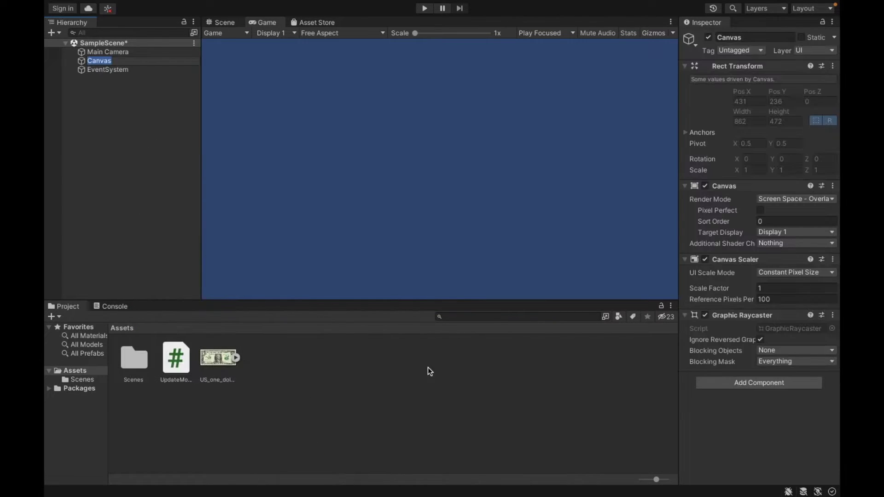
left_click(770, 273)
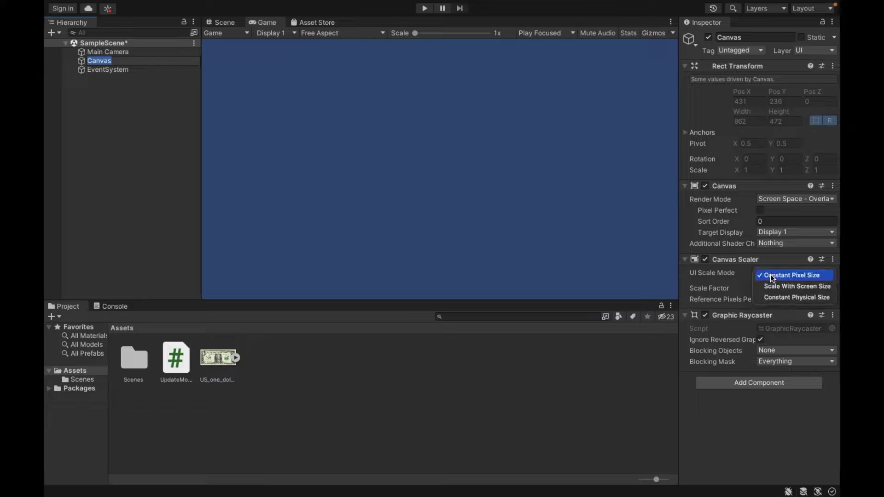
left_click(772, 291)
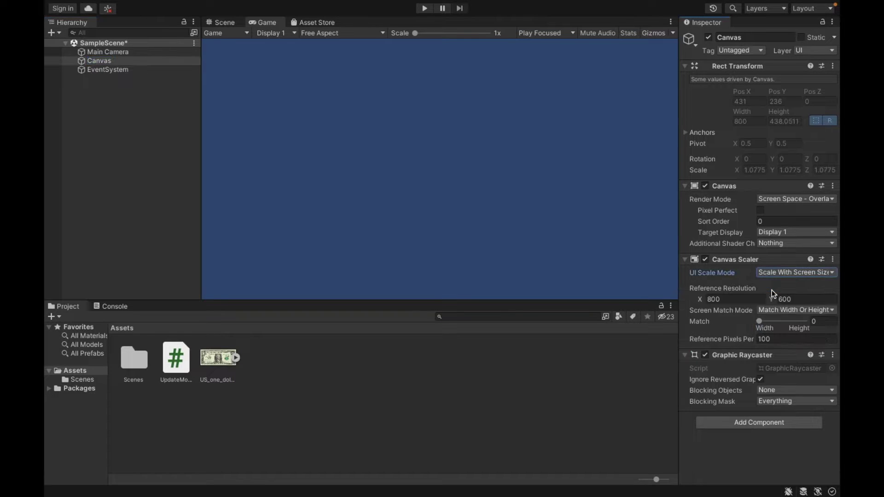
right_click(148, 61)
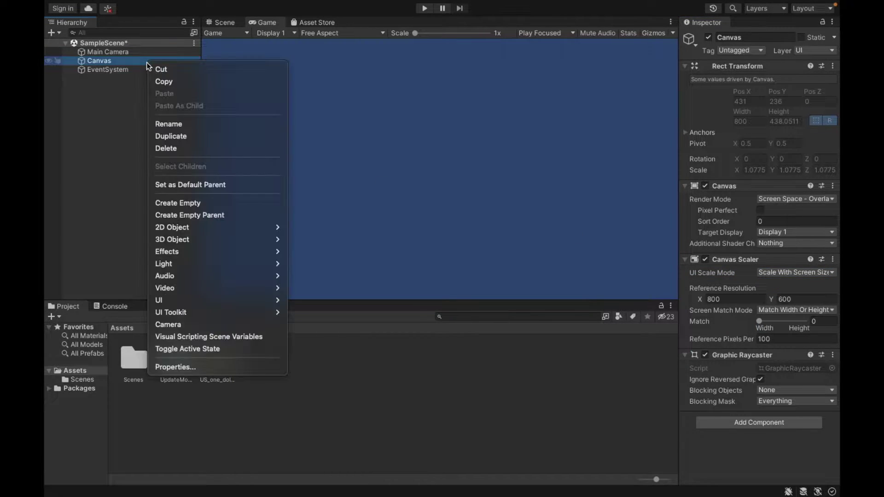
Step: Add a UI Image under the Canvas and rename it 'Bill'
mouse_move(209, 306)
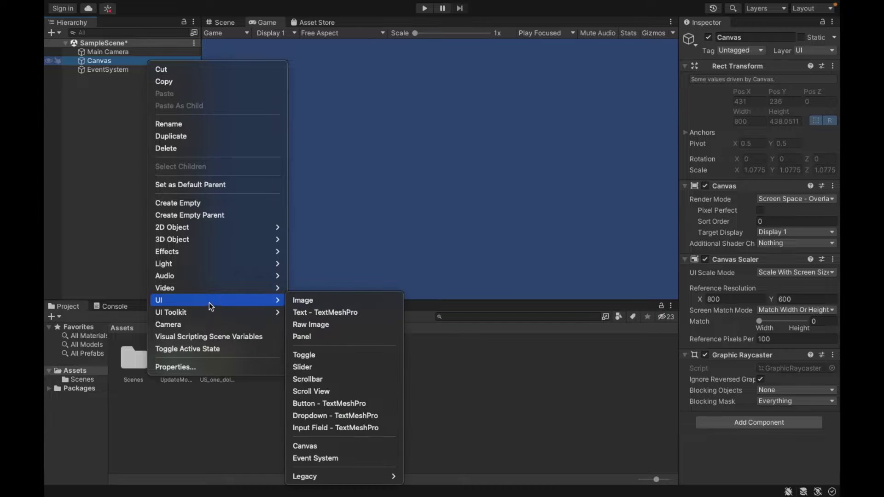
left_click(322, 300)
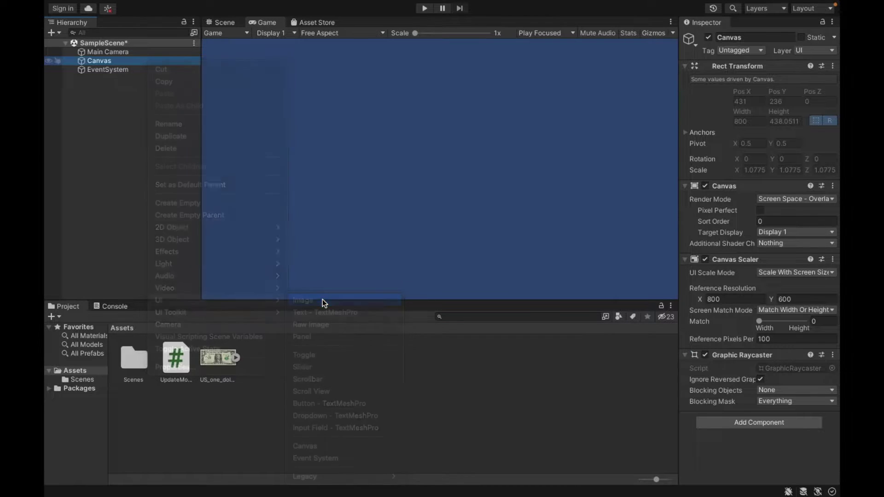
left_click(731, 36)
type("Bi")
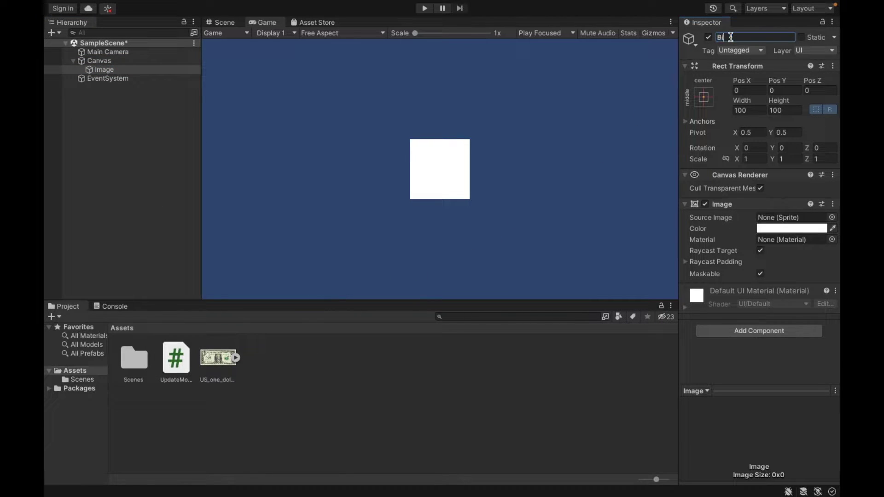
type("ll")
left_click(218, 364)
Step: Use the dollar-bill sprite as Bill's Source Image and size it 300 × 130
left_click_drag(217, 363, 775, 215)
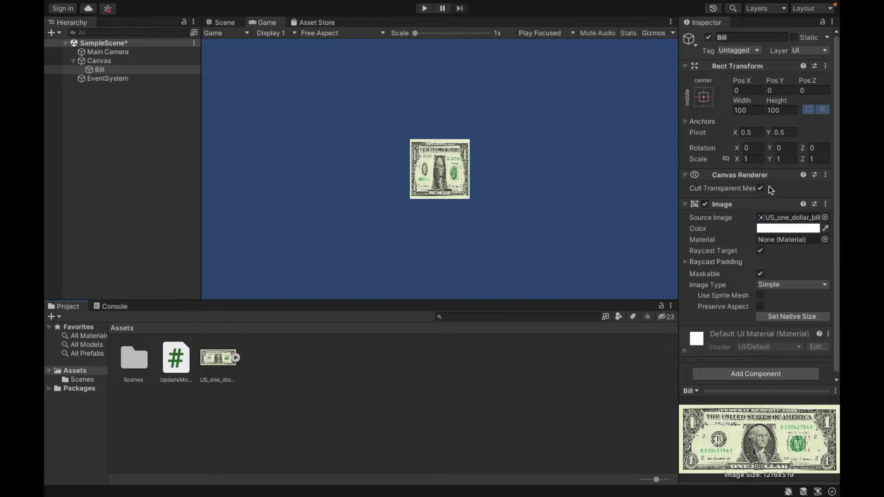
left_click(743, 112)
type("300")
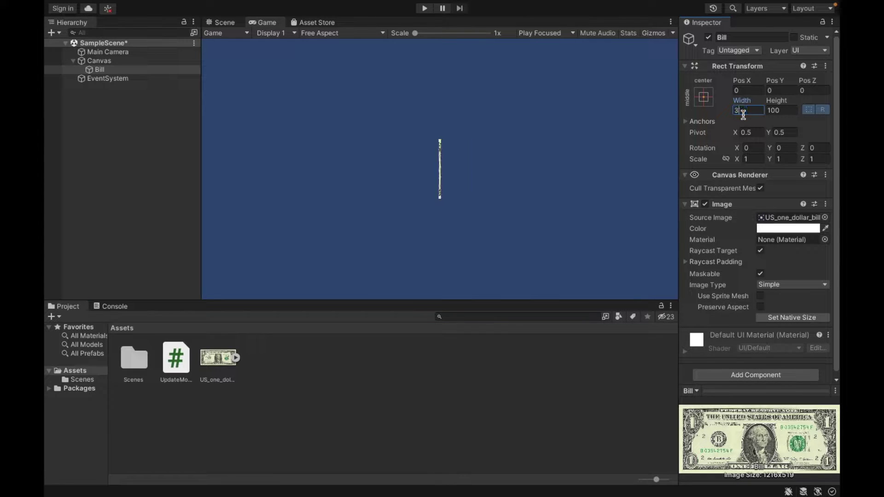
left_click(773, 112)
type("12")
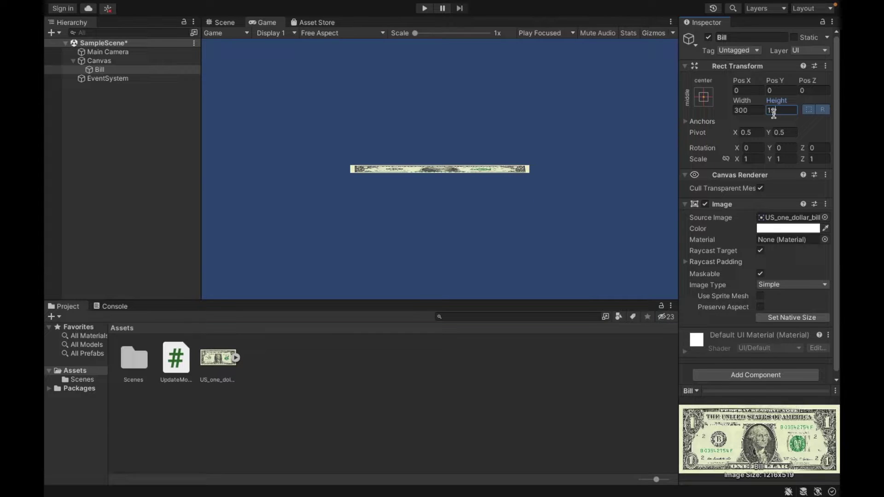
type("0")
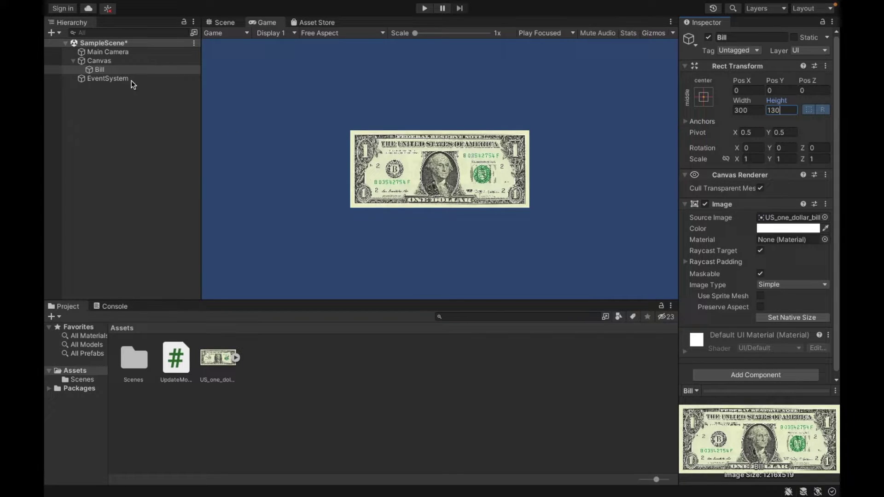
left_click(147, 63)
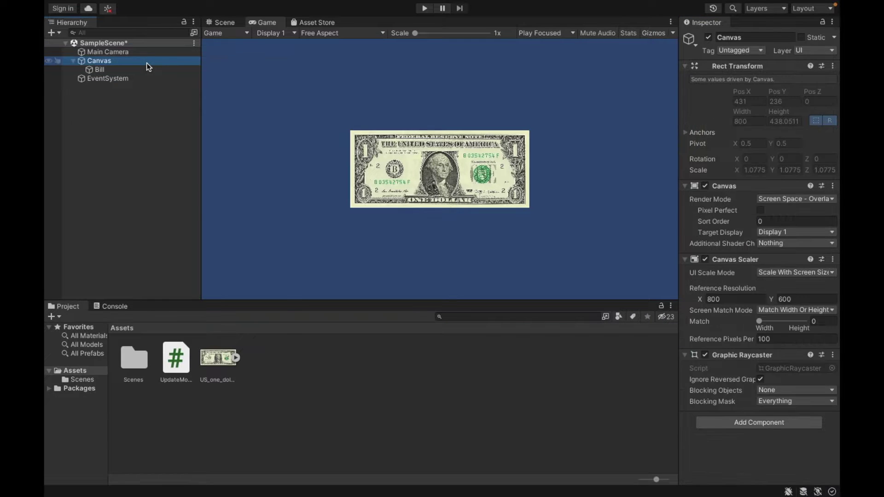
Step: Add a TextMeshPro text under the Canvas and import the TMP Essential Resources
right_click(146, 62)
mouse_move(245, 299)
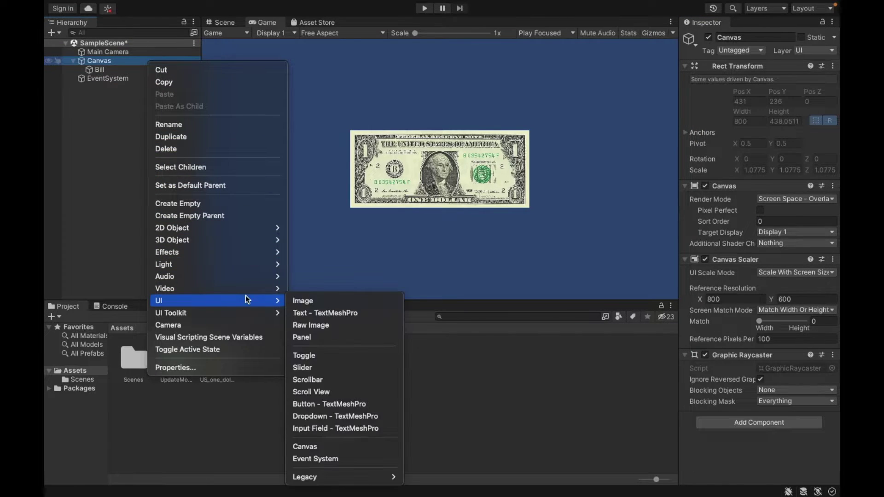
left_click(314, 311)
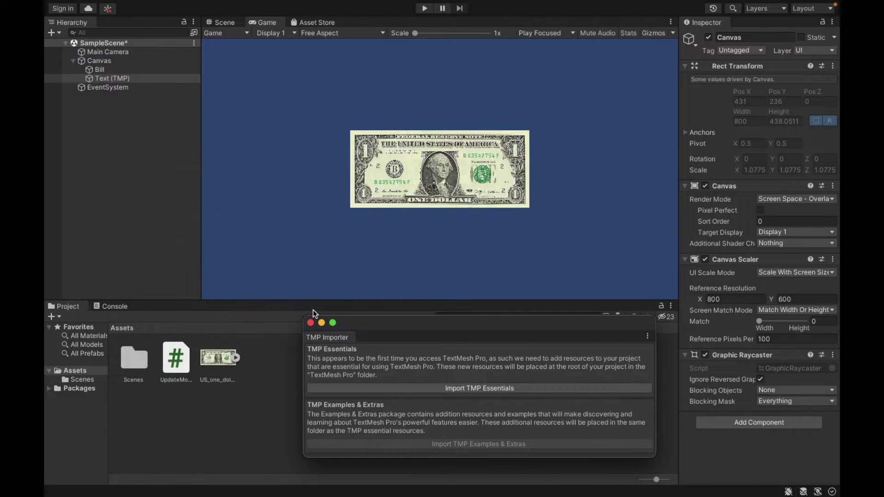
left_click(441, 388)
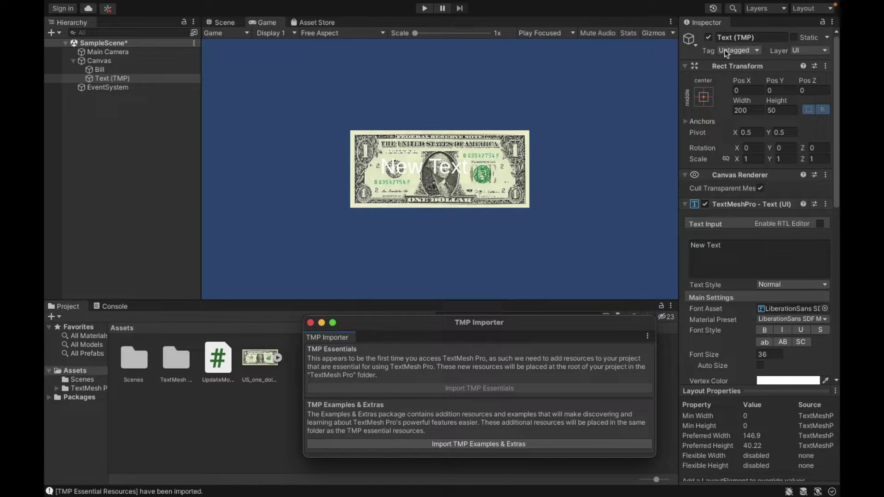
Step: Position the text at Pos X -290, Pos Y 190
left_click(756, 91)
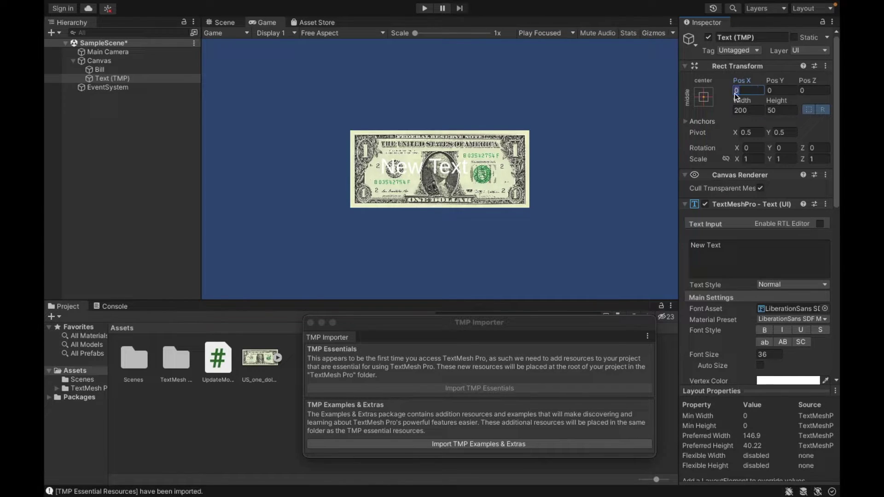
type("-190")
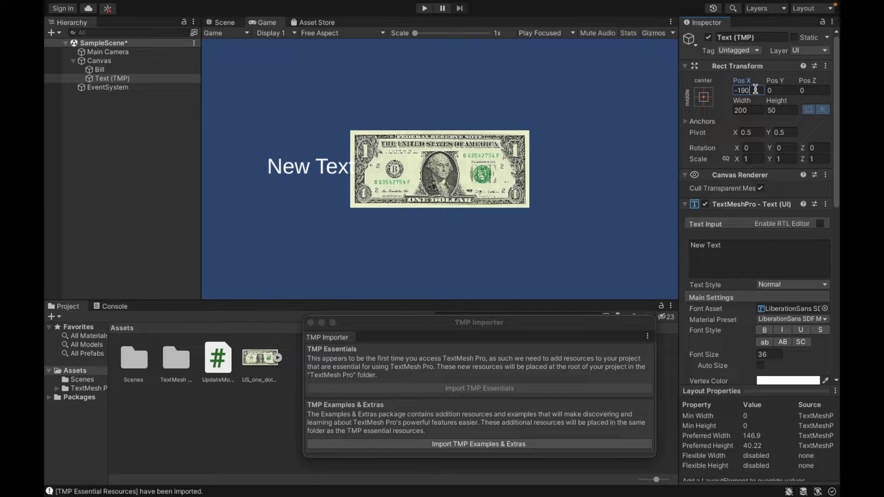
left_click(743, 90)
key("BackSpace")
type("2")
left_click(785, 86)
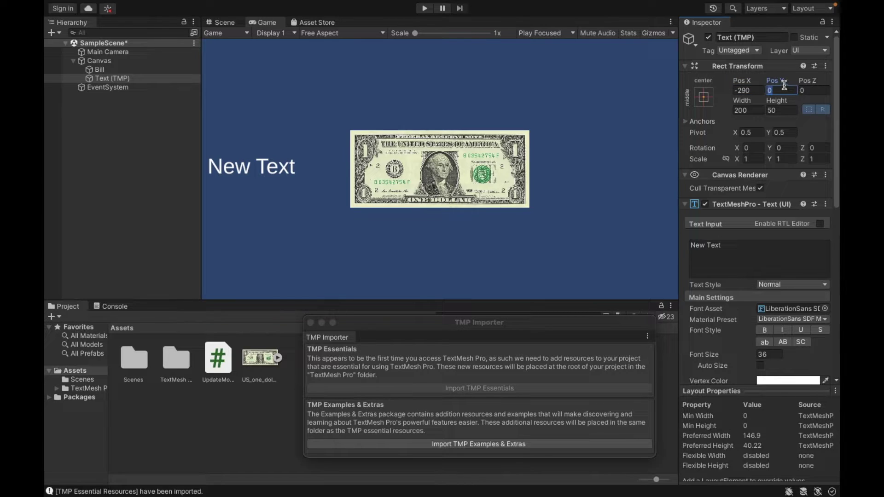
type("190")
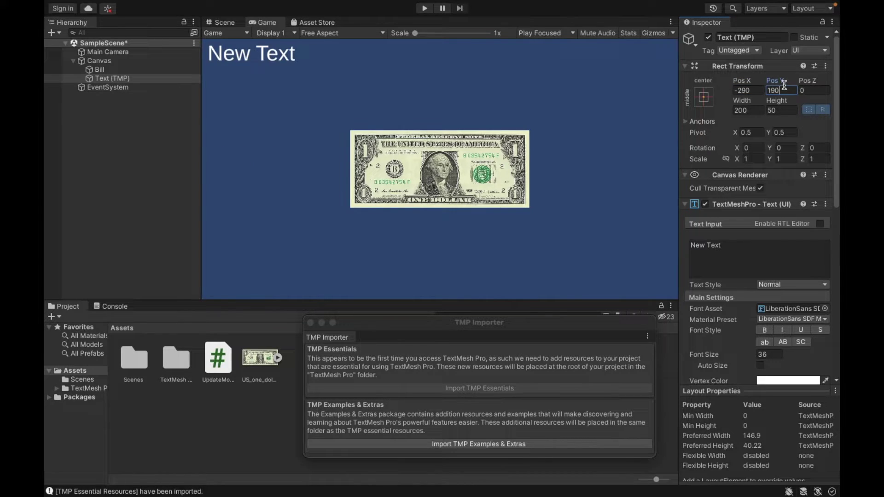
Step: Rename the text 'Counter', set its content to 'Money: #', and close the TMP Importer
left_click(754, 37)
type("Counter")
left_click(747, 249)
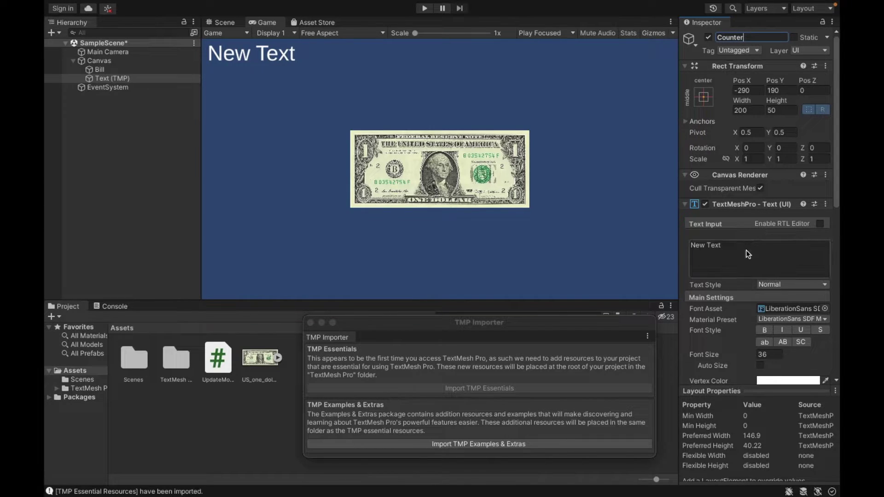
left_click_drag(722, 245, 695, 244)
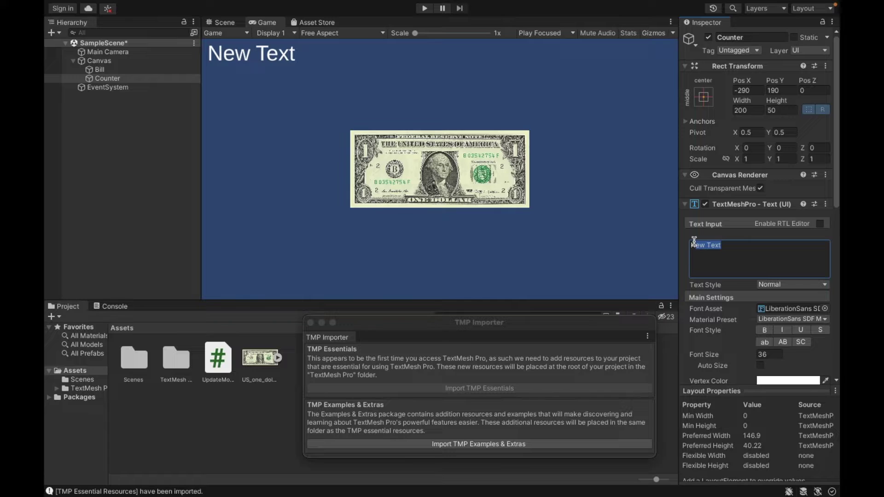
key("BackSpace")
type("Money")
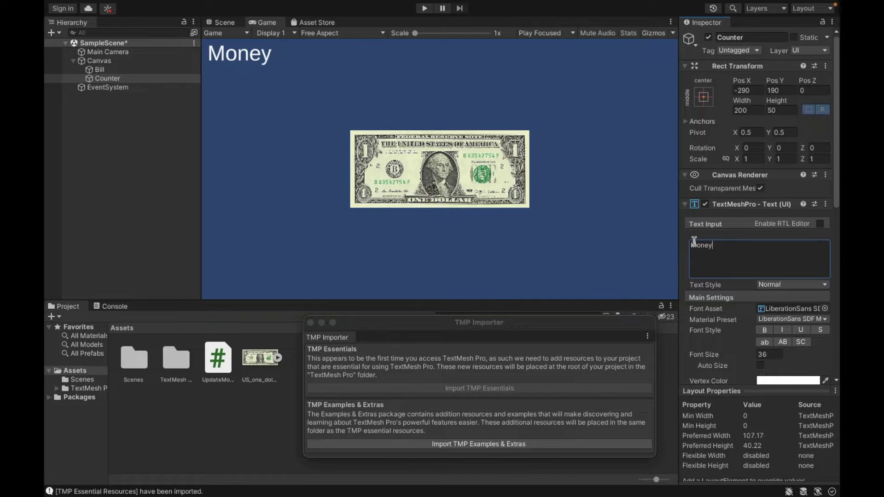
type(": #")
left_click(310, 323)
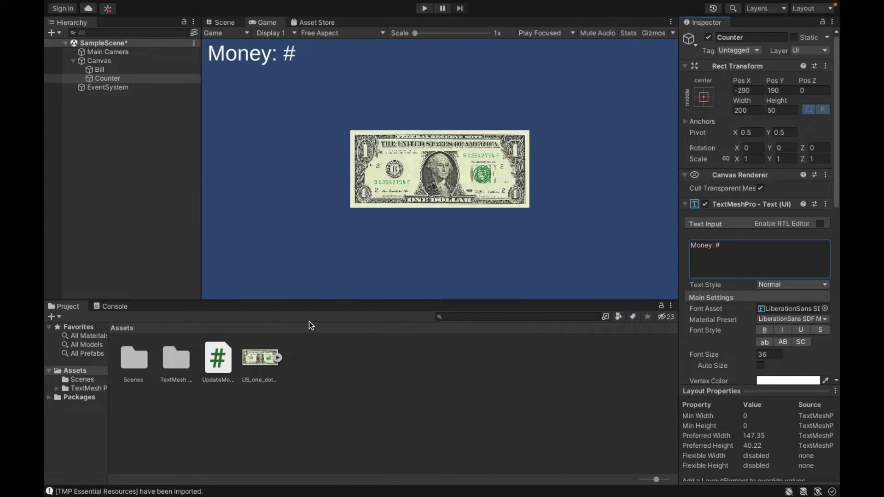
left_click(414, 170)
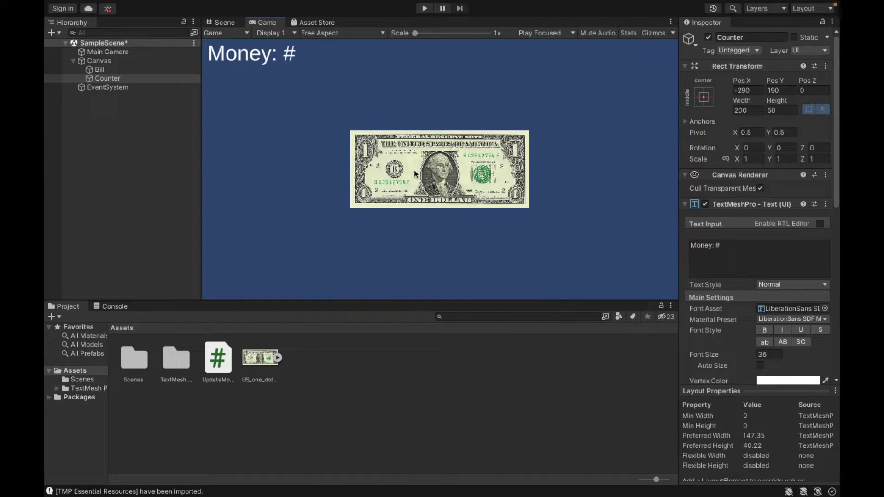
Step: Add an Event Trigger component to Bill with a Pointer Click event entry
left_click(117, 71)
left_click(760, 373)
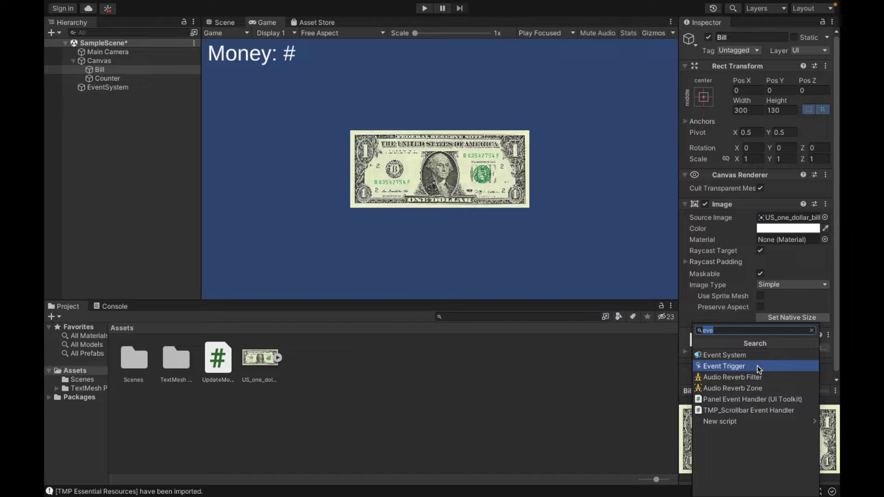
left_click(757, 366)
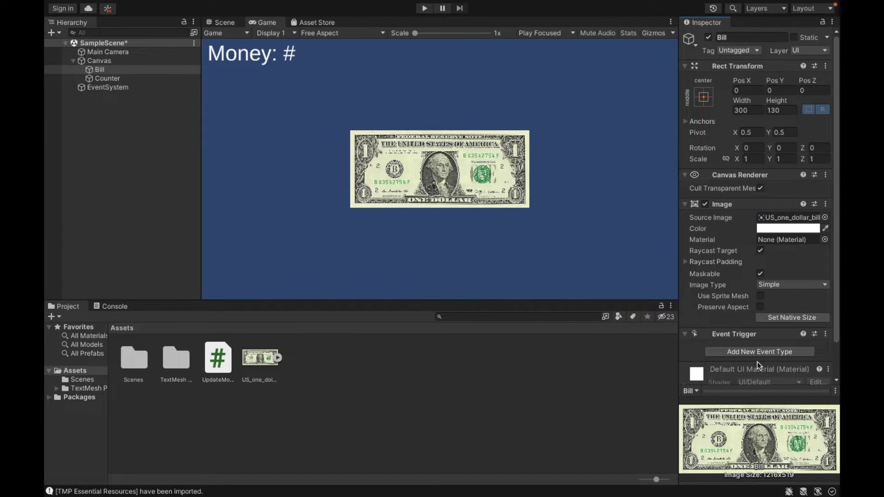
left_click(757, 355)
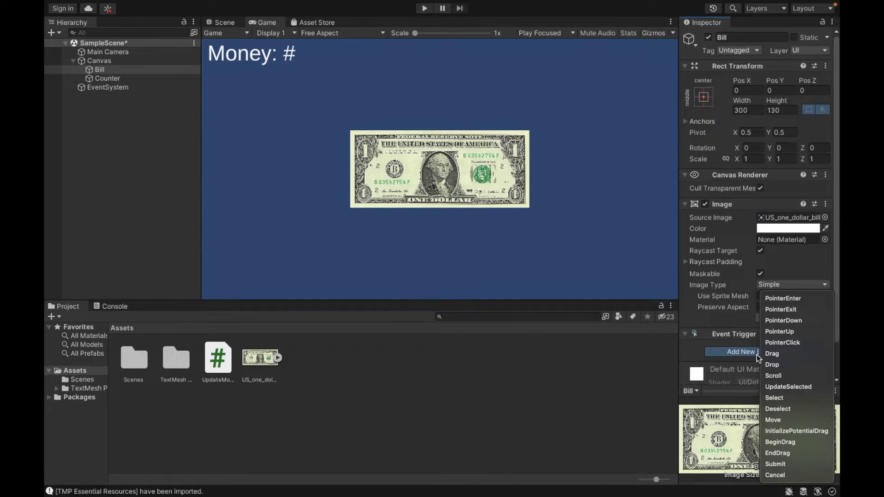
left_click(783, 342)
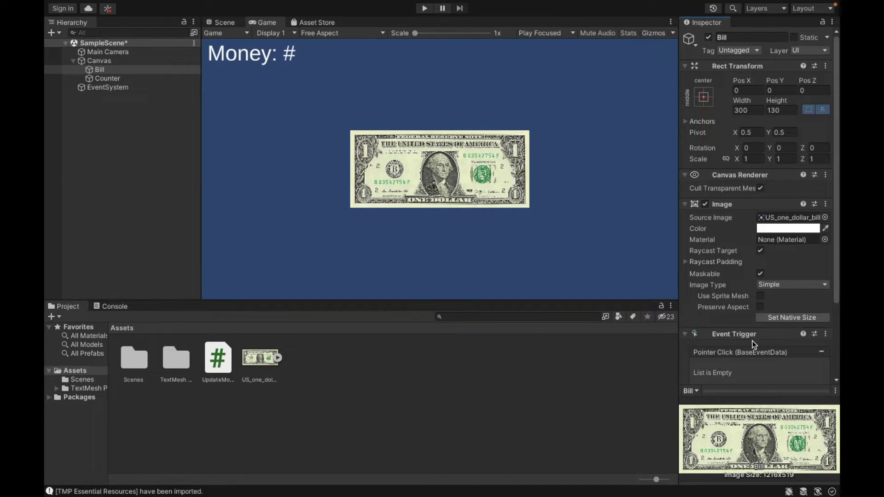
scroll(752, 341, "down", 3)
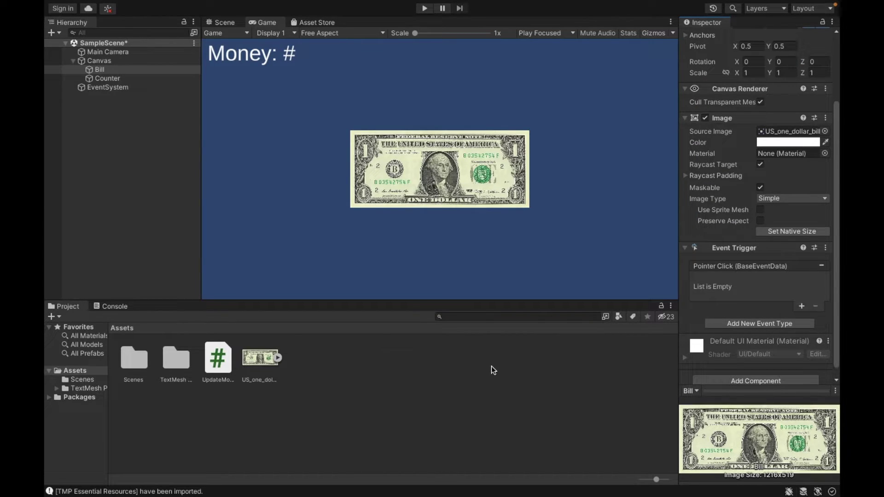
left_click(423, 372)
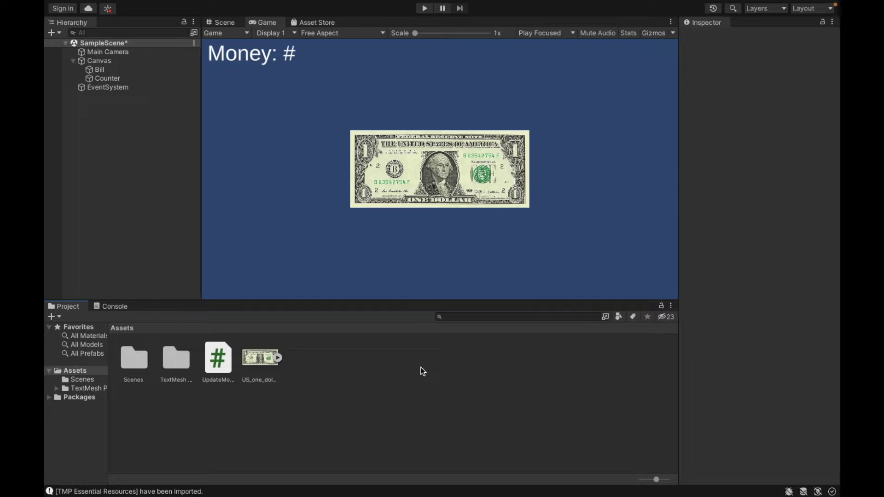
Step: Open UpdateMoney.cs from the Assets folder in Visual Studio
right_click(422, 371)
mouse_move(451, 190)
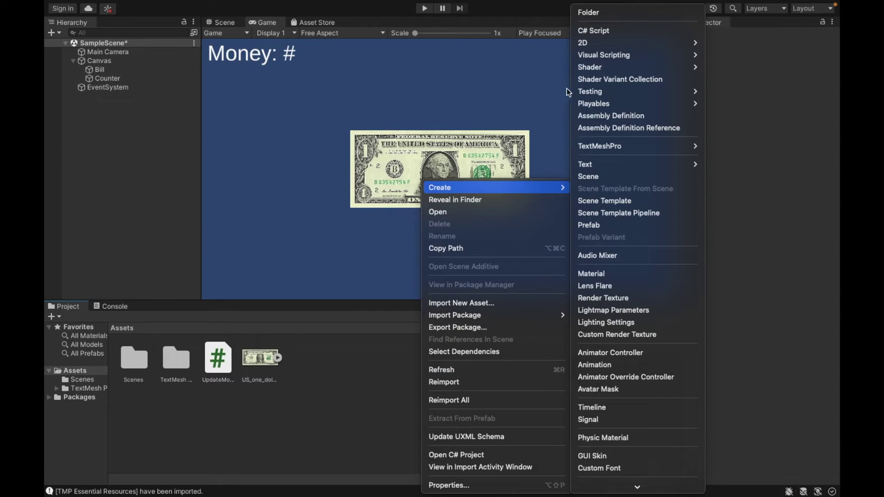
mouse_move(596, 55)
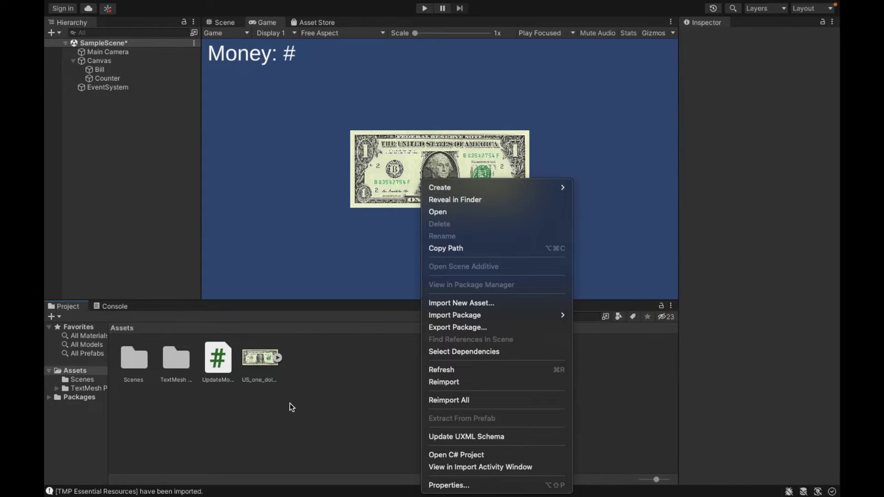
left_click(213, 369)
left_click(209, 361)
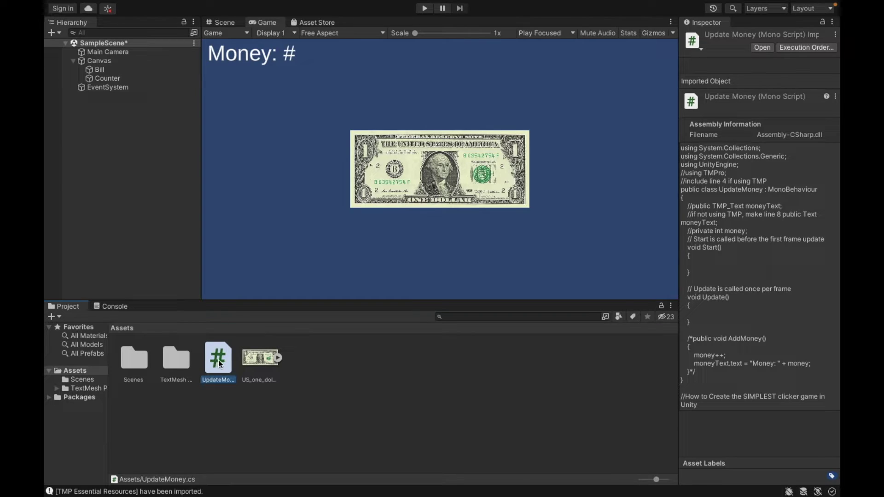
double_click(220, 359)
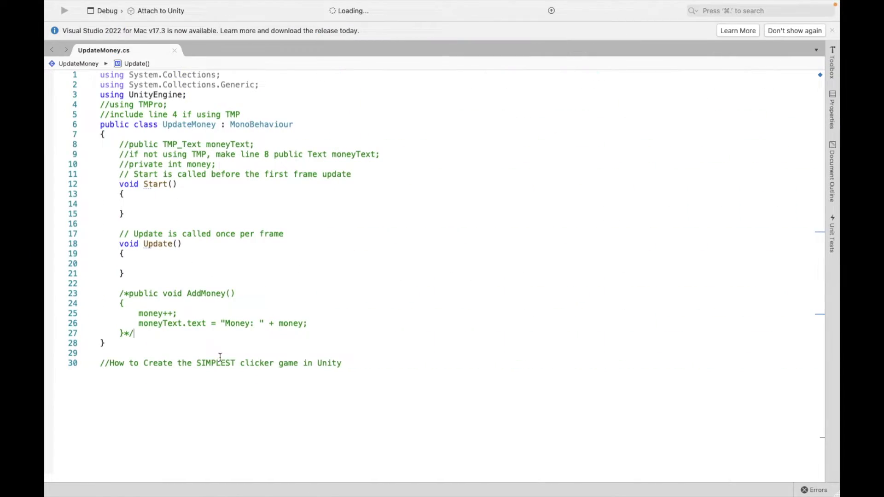
Step: Uncomment the using TMPro line, the moneyText field and the private money field
left_click(110, 105)
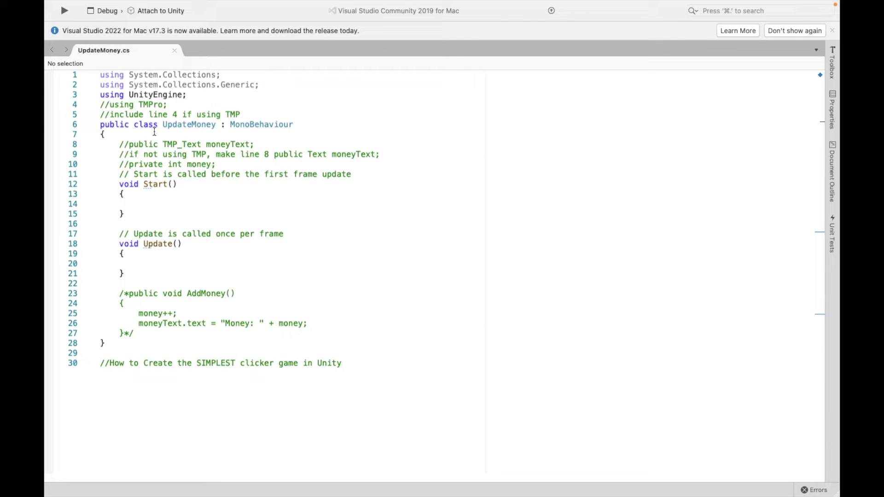
key("BackSpace")
key("BackSpace")
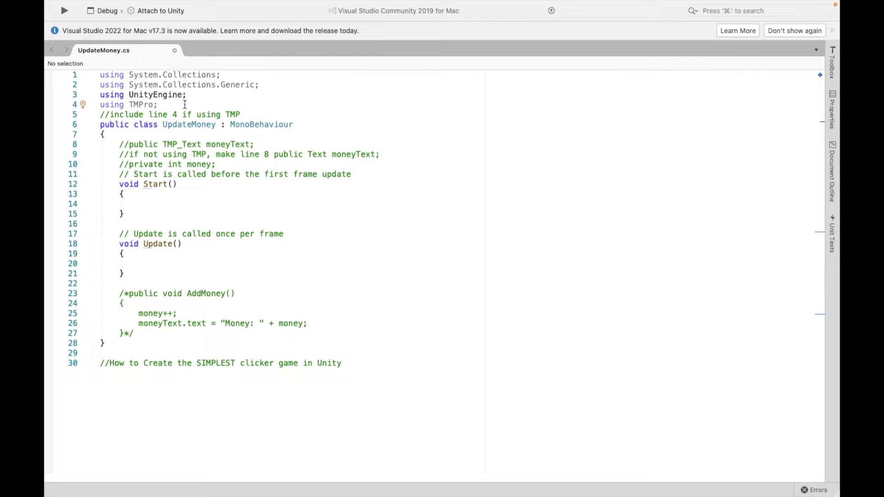
left_click(131, 144)
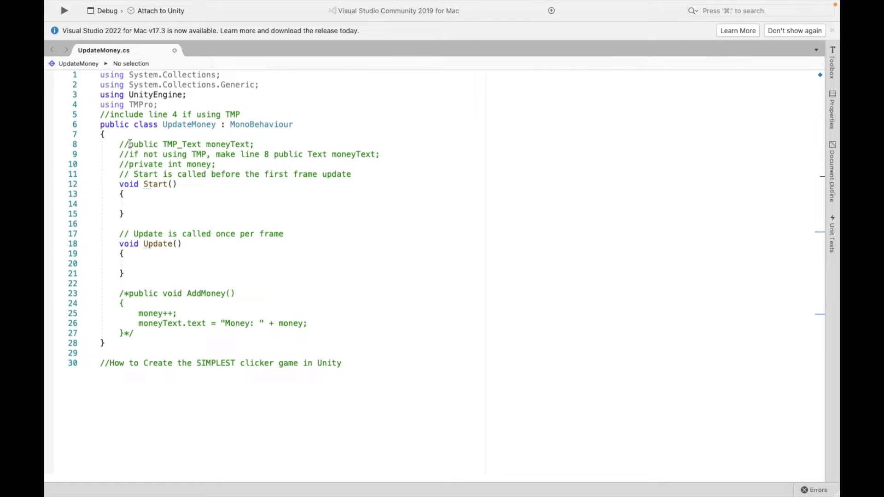
key("BackSpace")
key("BackSpace")
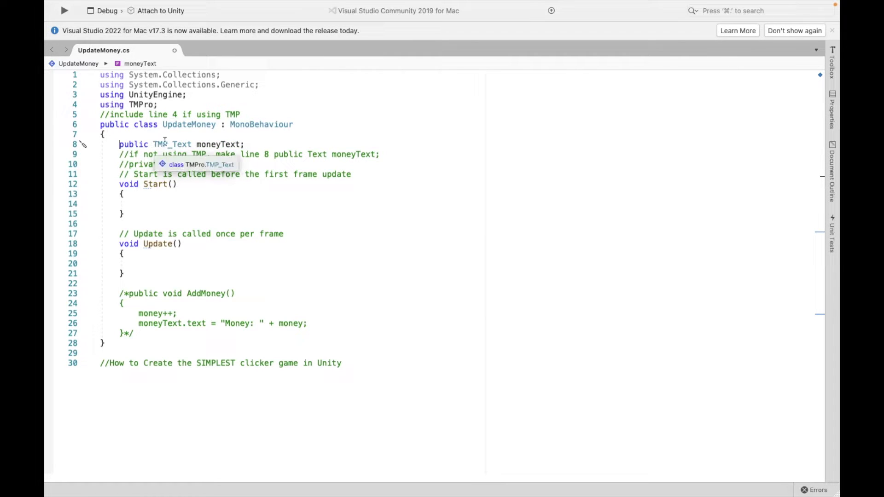
left_click(243, 144)
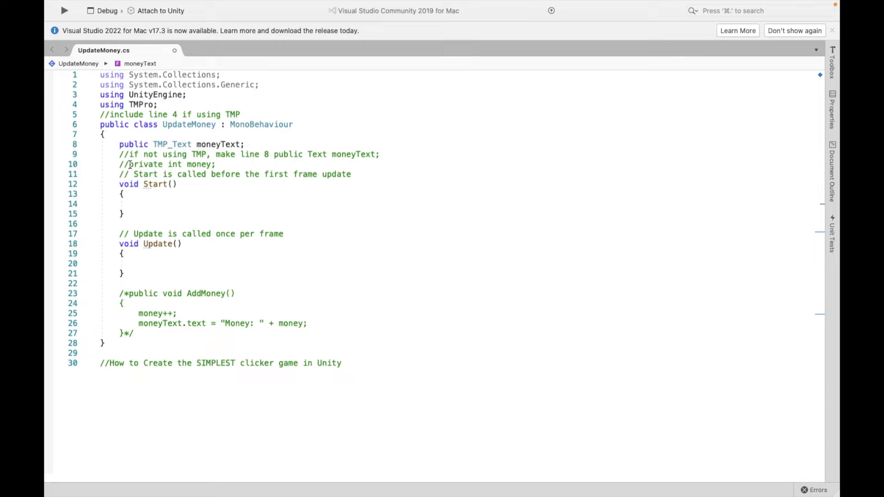
left_click(190, 165)
key("super+slash")
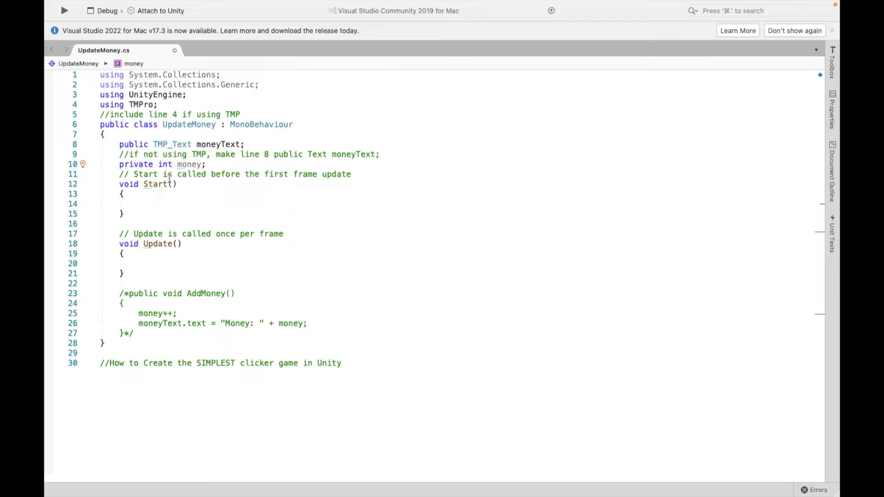
Step: Remove the opening and closing comment markers around the AddMoney method
left_click(131, 295)
key("BackSpace")
key("BackSpace")
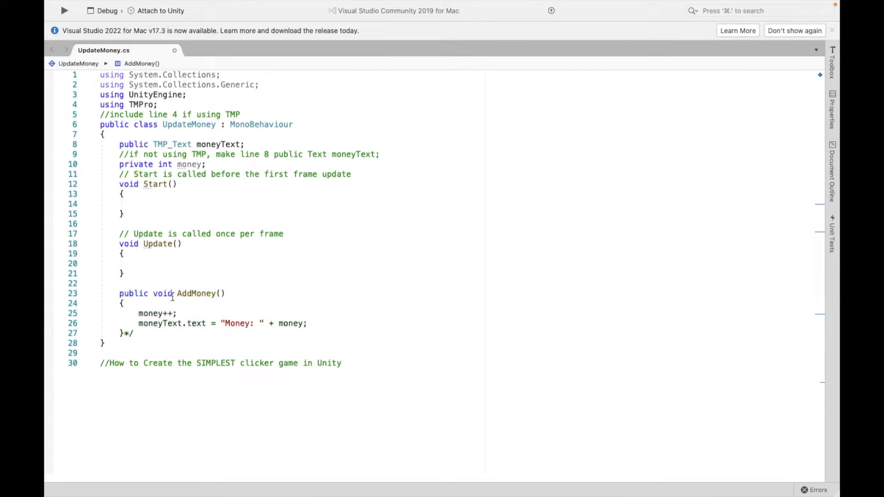
left_click(134, 333)
key("BackSpace")
key("BackSpace")
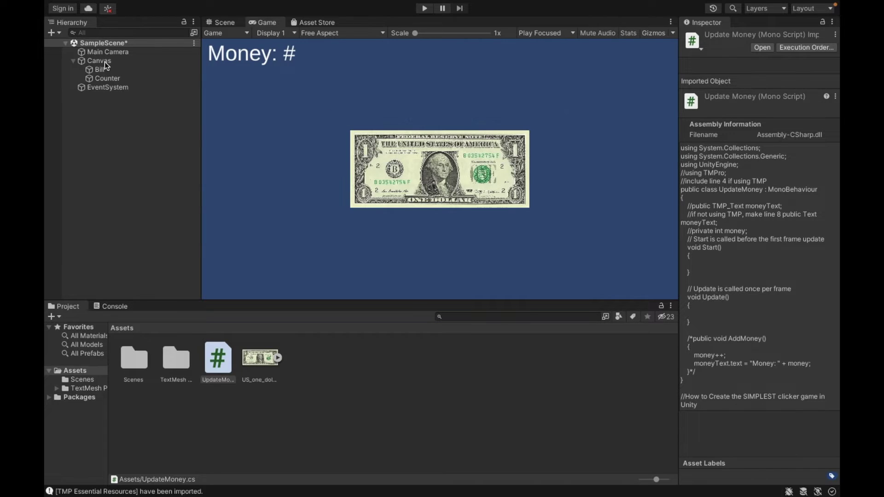
Step: Add UpdateMoney.cs to the Canvas and assign Counter to its Money Text field
left_click(106, 62)
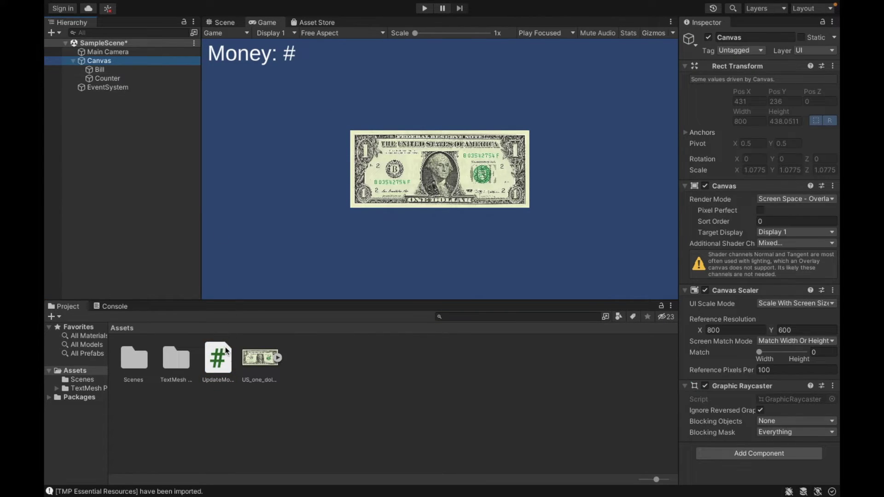
left_click_drag(210, 357, 762, 281)
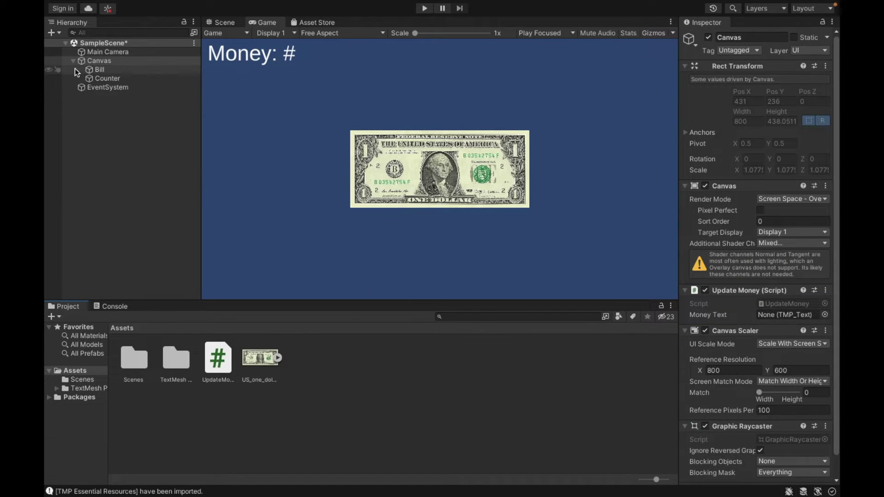
left_click_drag(115, 81, 773, 314)
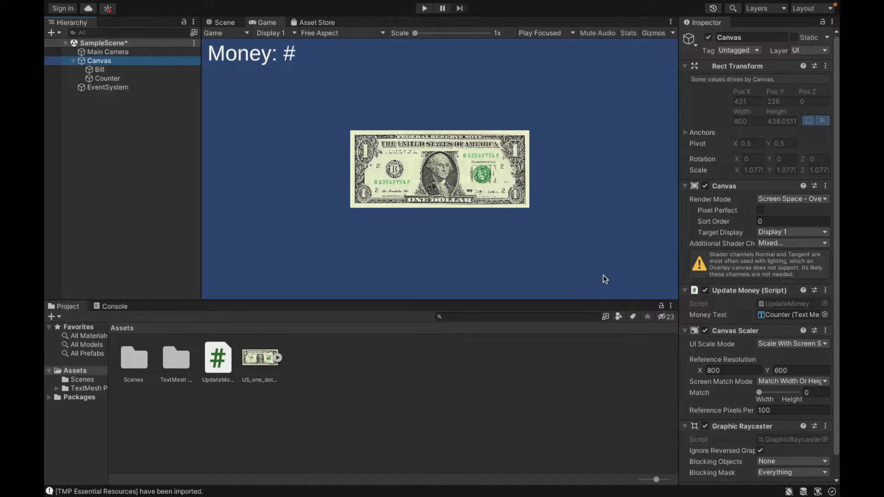
Step: Add a Pointer Click entry on Bill targeting Canvas with function UpdateMoney > AddMoney ()
left_click(114, 70)
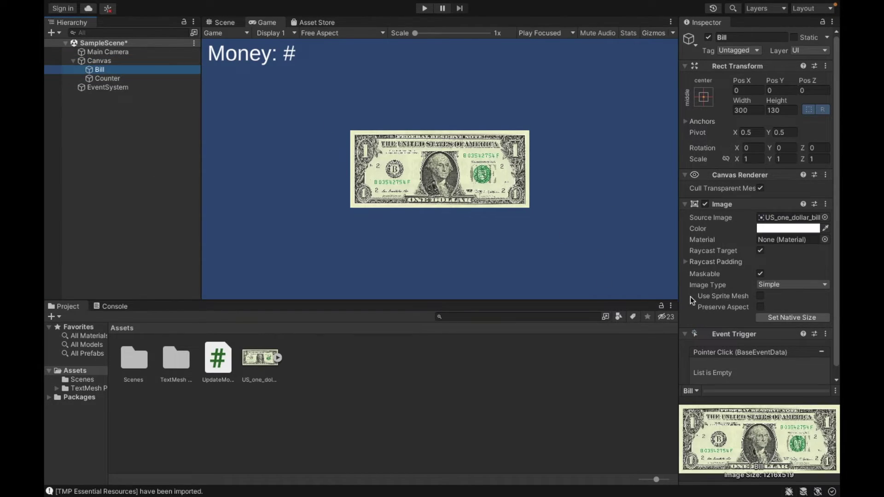
scroll(748, 338, "down", 2)
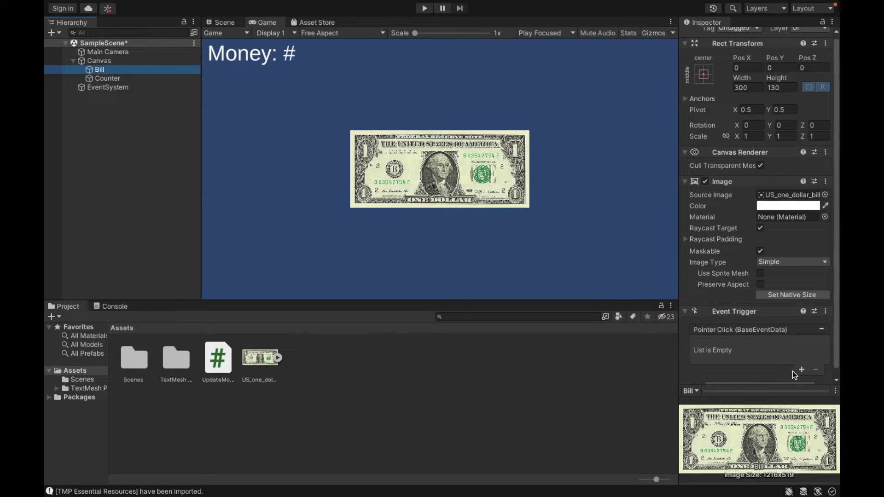
left_click(802, 371)
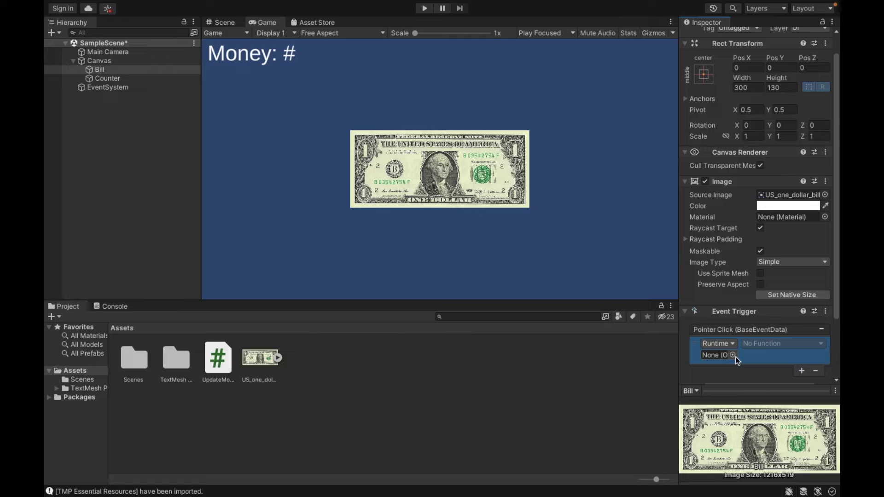
left_click(734, 356)
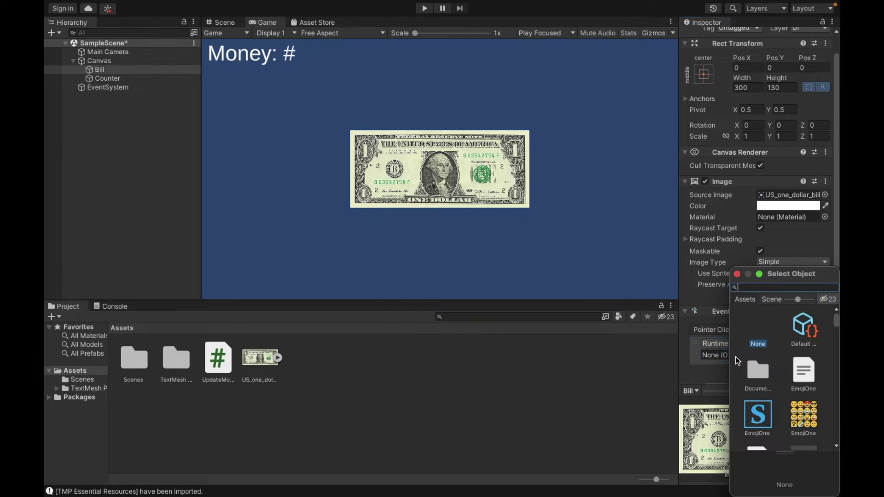
left_click(773, 299)
double_click(764, 380)
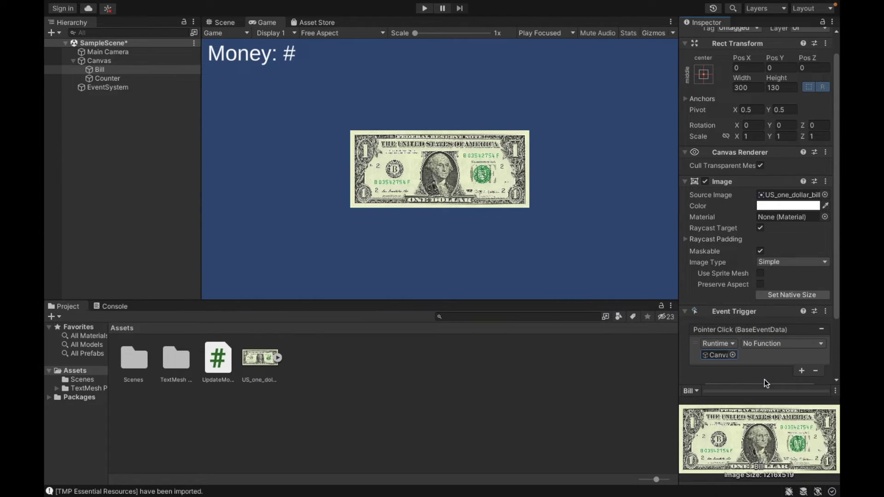
left_click(770, 343)
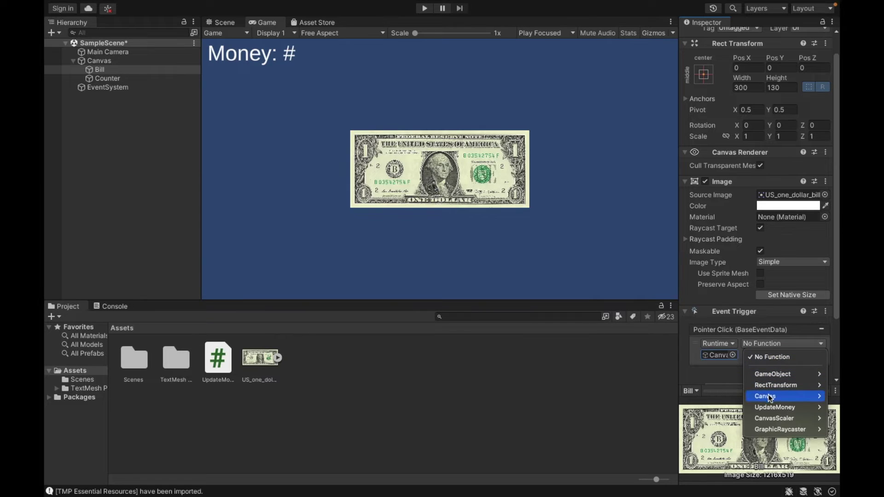
mouse_move(771, 408)
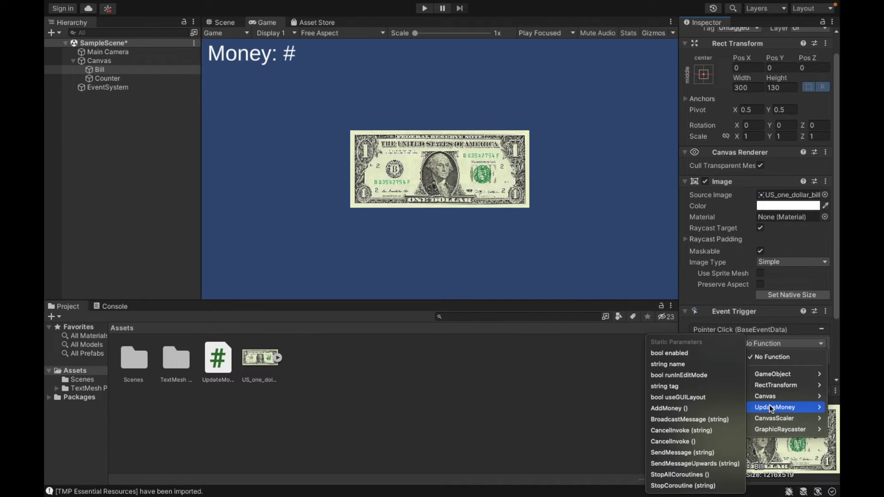
left_click(687, 409)
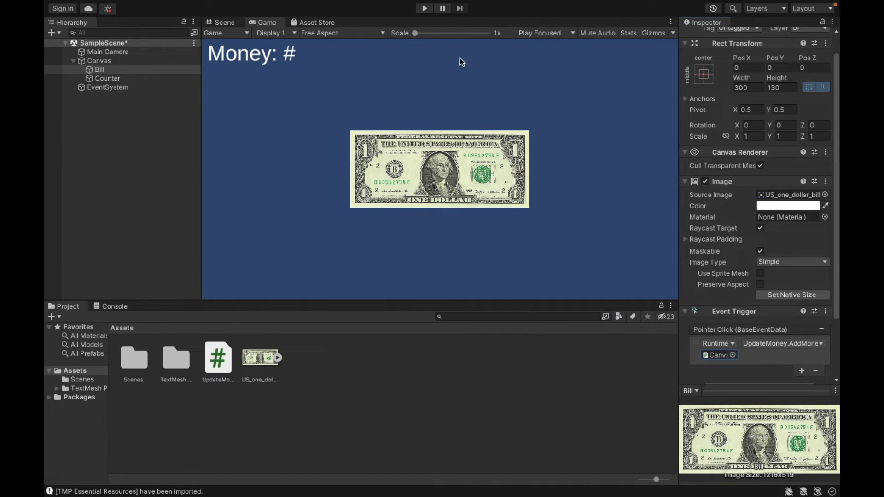
Step: Enter Play mode and click the dollar bill repeatedly until the counter reads Money: 28
left_click(424, 9)
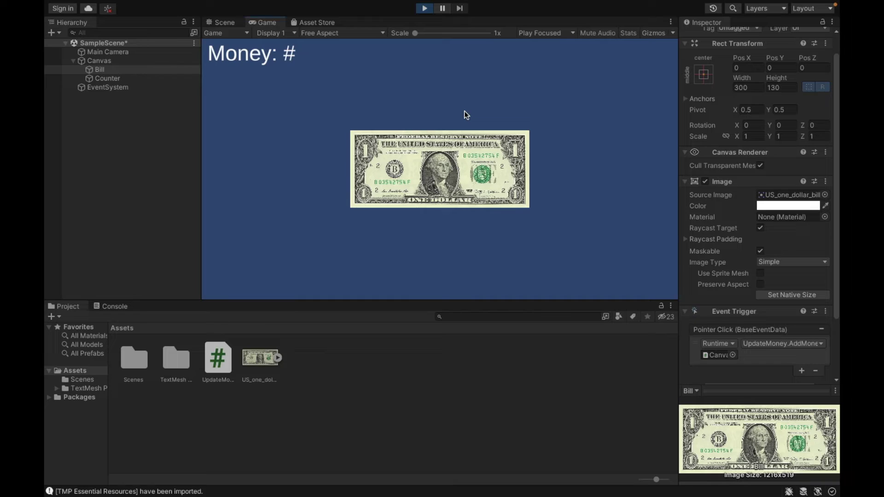
left_click(464, 159)
left_click(464, 159)
left_click(464, 159)
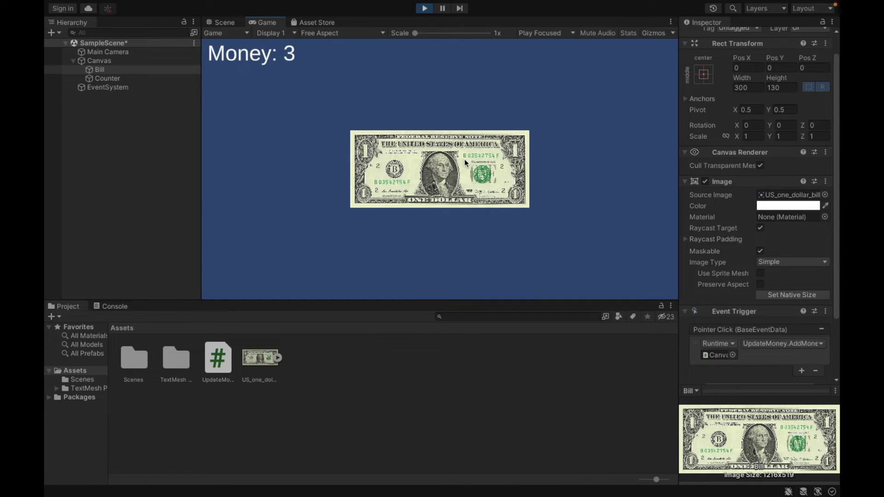
left_click(464, 158)
left_click(464, 159)
left_click(464, 159)
left_click(464, 159)
left_click(464, 159)
left_click(464, 160)
left_click(465, 159)
left_click(465, 160)
left_click(464, 160)
left_click(464, 159)
left_click(465, 159)
left_click(465, 159)
left_click(464, 160)
left_click(465, 160)
left_click(465, 159)
left_click(464, 159)
left_click(465, 160)
left_click(464, 159)
left_click(464, 160)
left_click(464, 161)
left_click(464, 161)
left_click(463, 142)
left_click(462, 142)
Step: Stop the game, change the Counter's TextMeshPro text from 'Money: #' to 'Money: 0', and replay
left_click(424, 9)
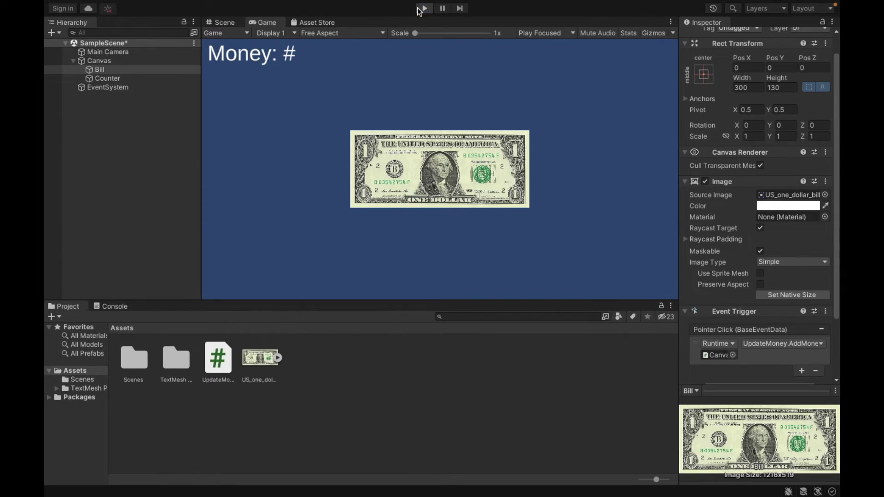
left_click(123, 77)
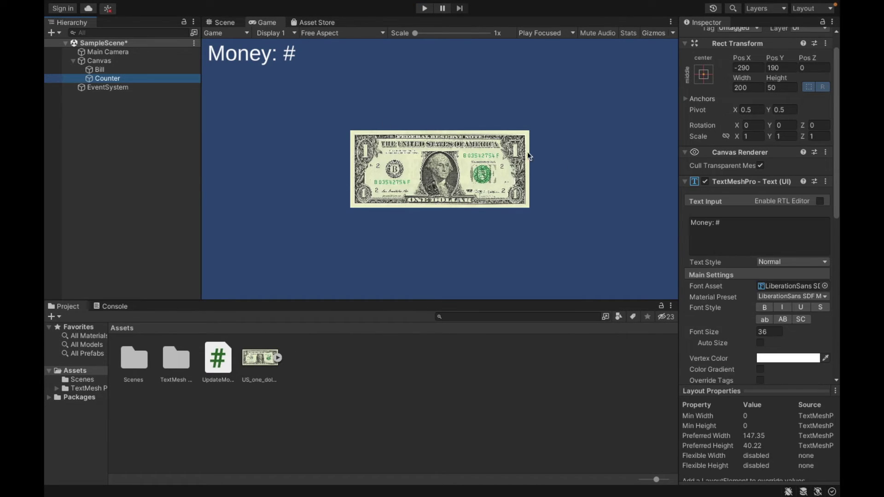
left_click(727, 225)
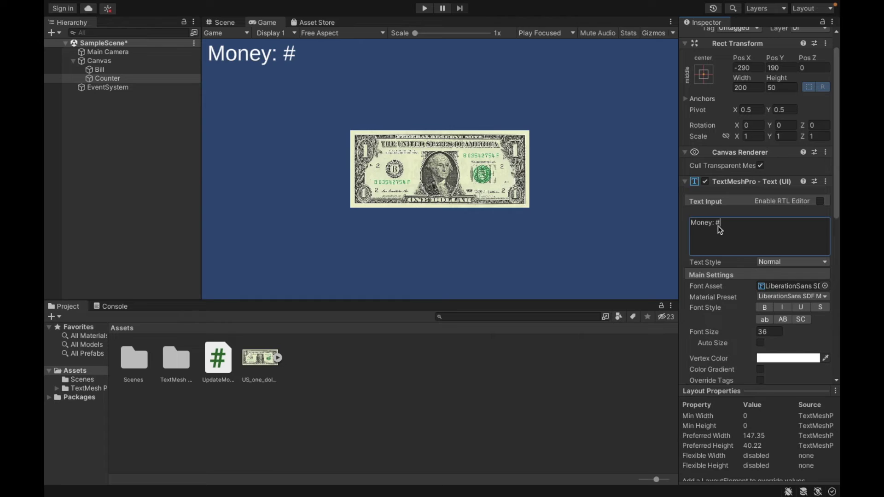
type("0")
left_click(425, 8)
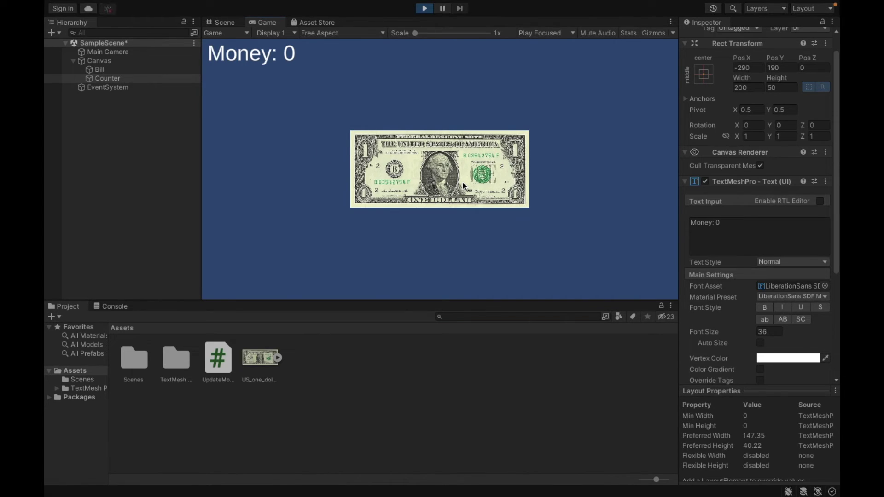
Step: Rapidly click the dollar bill in the Game view until the Money counter reaches 20
left_click(462, 181)
left_click(461, 179)
left_click(459, 177)
left_click(458, 175)
left_click(457, 173)
triple_click(457, 172)
double_click(457, 172)
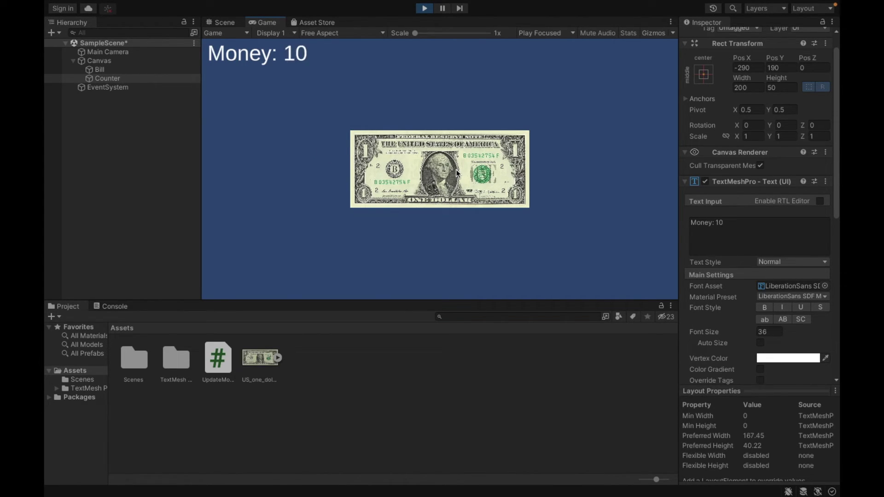
triple_click(457, 173)
double_click(457, 172)
triple_click(457, 172)
double_click(458, 173)
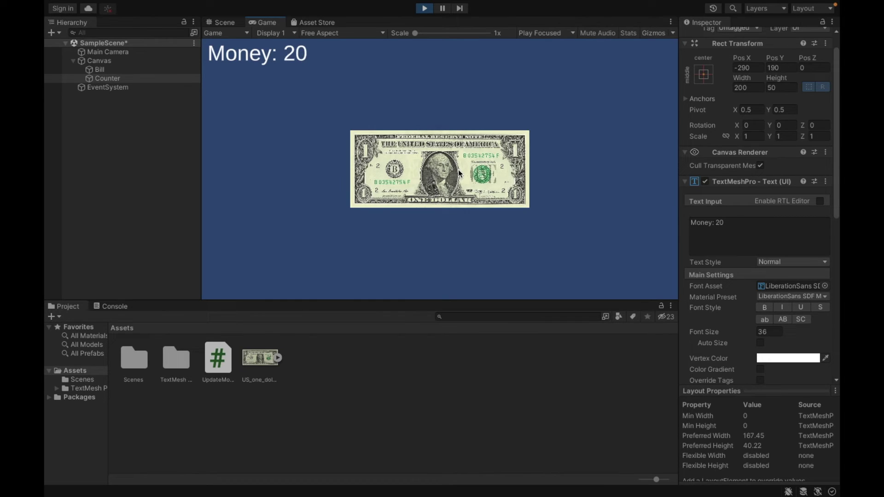